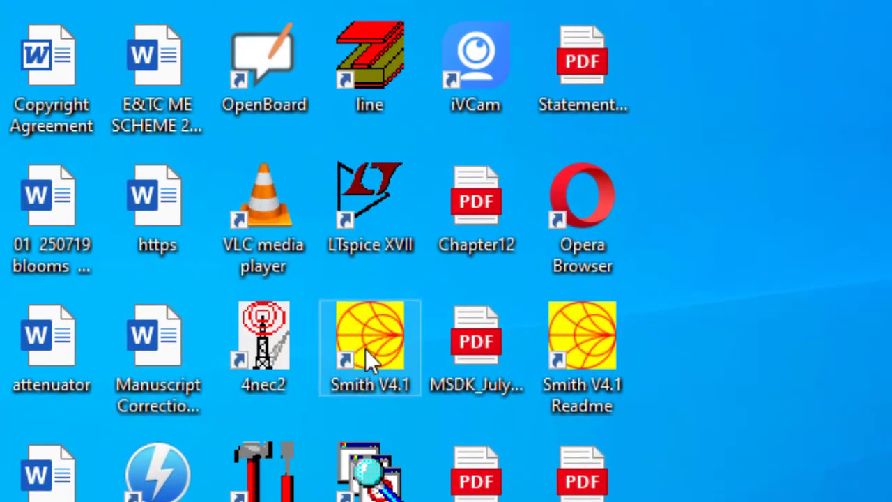
Launch Smith V4.1 and turn on the Expanded option for the Smith chart in the settings
{"action": "double_click", "coordinate": [370, 352]}
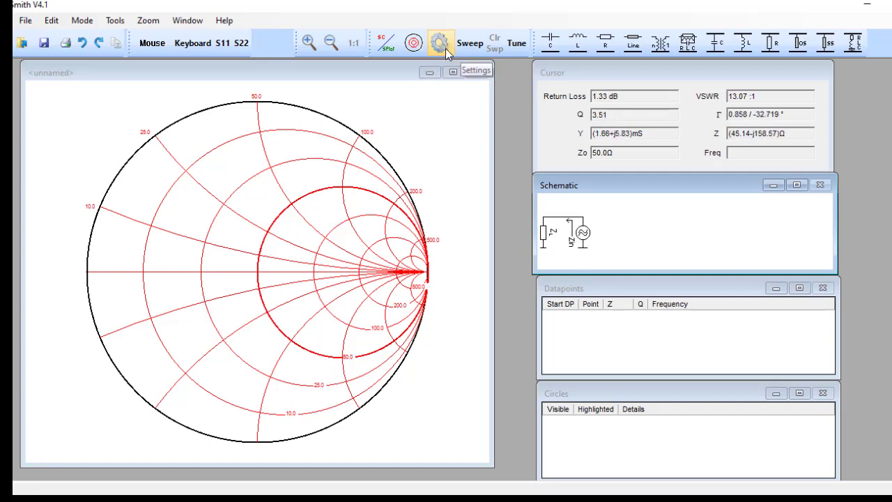
{"action": "left_click", "coordinate": [445, 48]}
{"action": "left_click", "coordinate": [409, 227]}
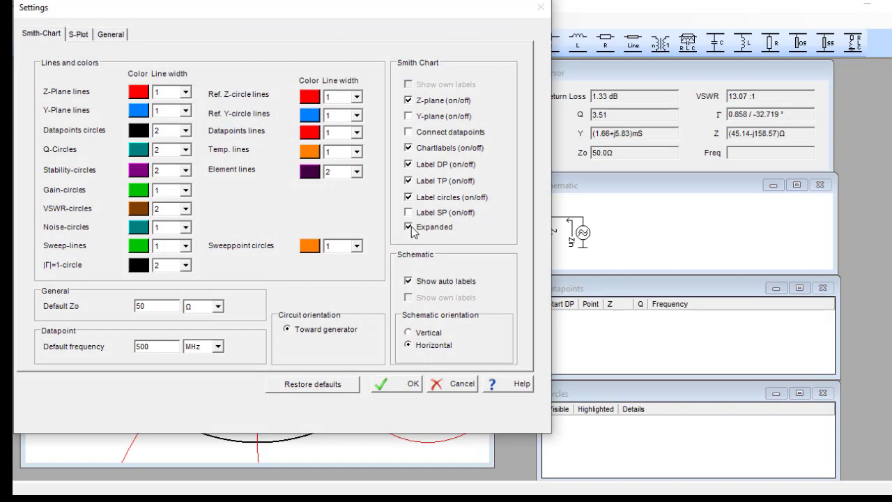
{"action": "left_click", "coordinate": [411, 385]}
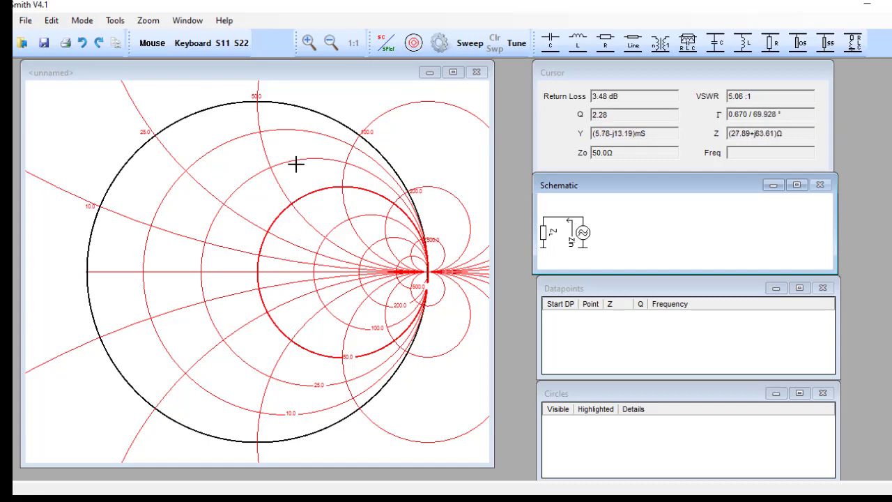
Turn off the Expanded option so the Smith chart is drawn only within its outer circle
{"action": "left_click", "coordinate": [440, 44]}
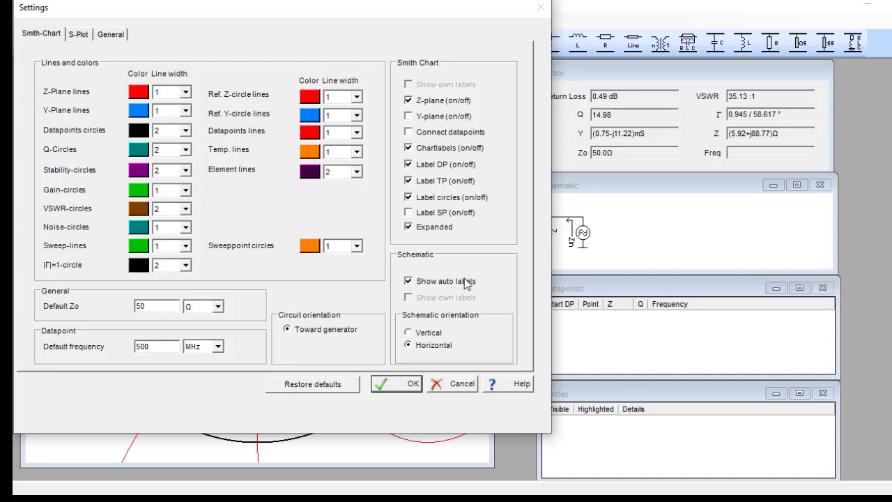
{"action": "left_click", "coordinate": [408, 227]}
{"action": "left_click", "coordinate": [408, 383]}
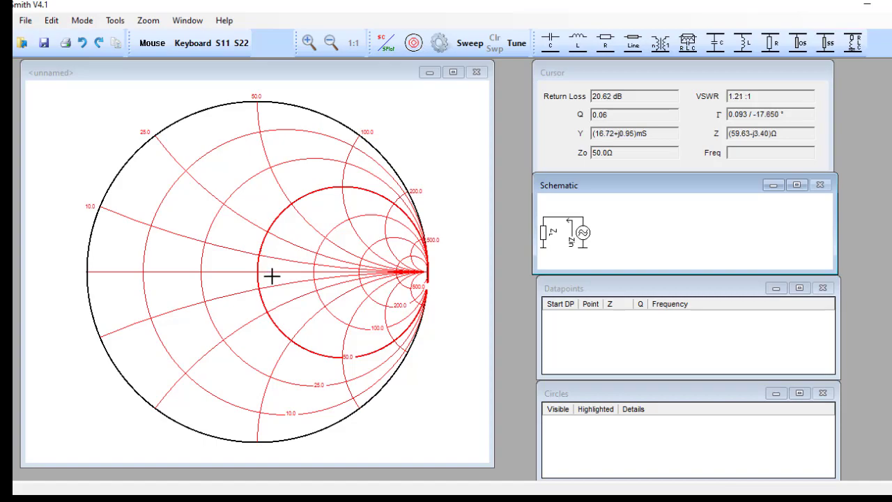
Examine the default Zo and default frequency in the Smith-Chart settings
{"action": "left_click", "coordinate": [441, 46]}
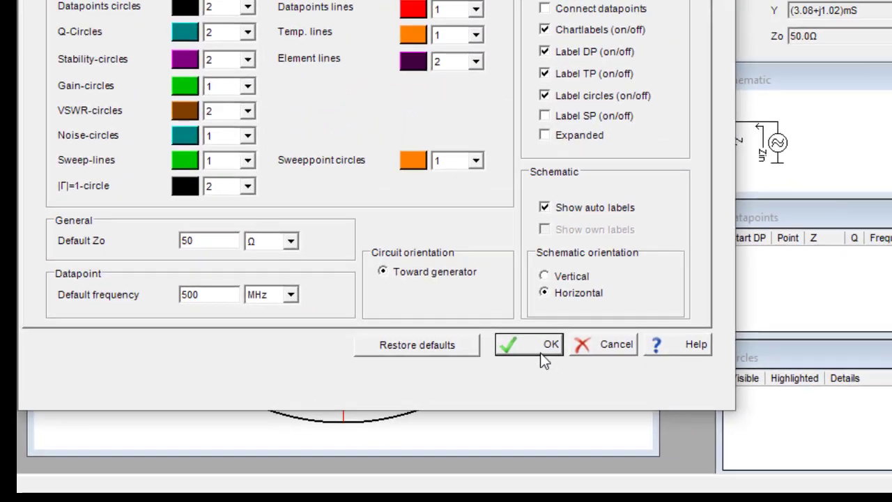
{"action": "left_click", "coordinate": [608, 315]}
Move and enlarge the Schematic window over the chart, and return it beneath the Cursor window
{"action": "left_click_drag", "start_coordinate": [597, 183], "coordinate": [479, 92]}
{"action": "left_click_drag", "start_coordinate": [526, 186], "coordinate": [526, 264]}
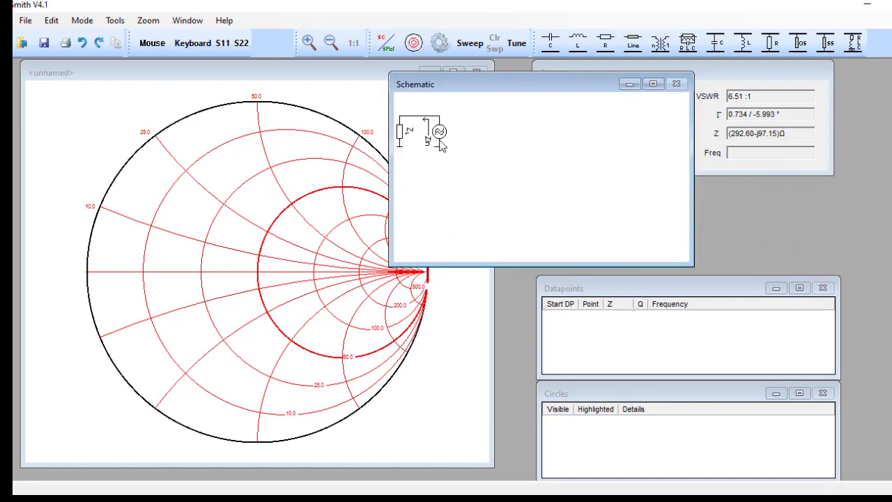
{"action": "left_click_drag", "start_coordinate": [526, 85], "coordinate": [662, 171]}
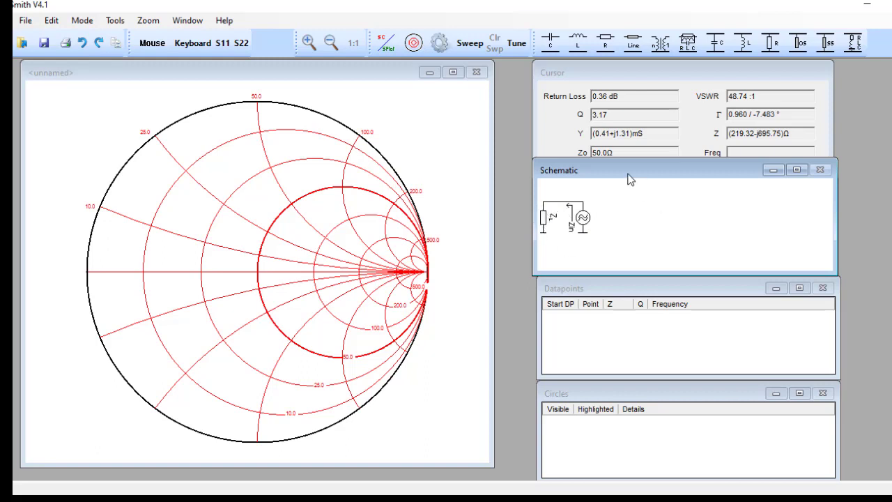
{"action": "left_click_drag", "start_coordinate": [627, 178], "coordinate": [629, 183]}
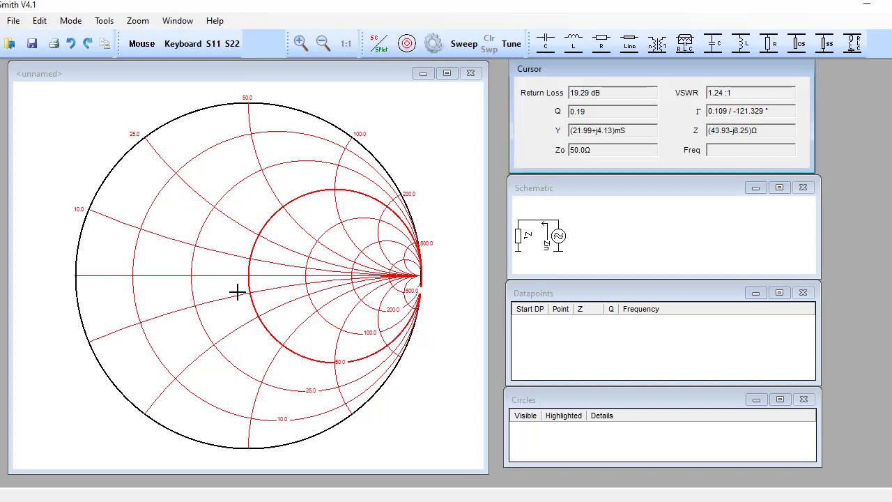
Add an impedance data point of 40 + j0 Ω at 500 MHz in cartesian form
{"action": "left_click", "coordinate": [185, 49]}
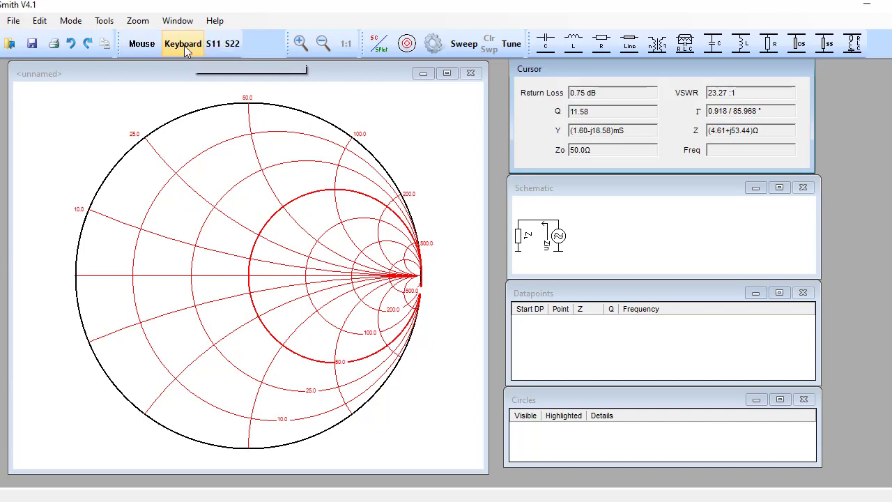
{"action": "left_click", "coordinate": [186, 49]}
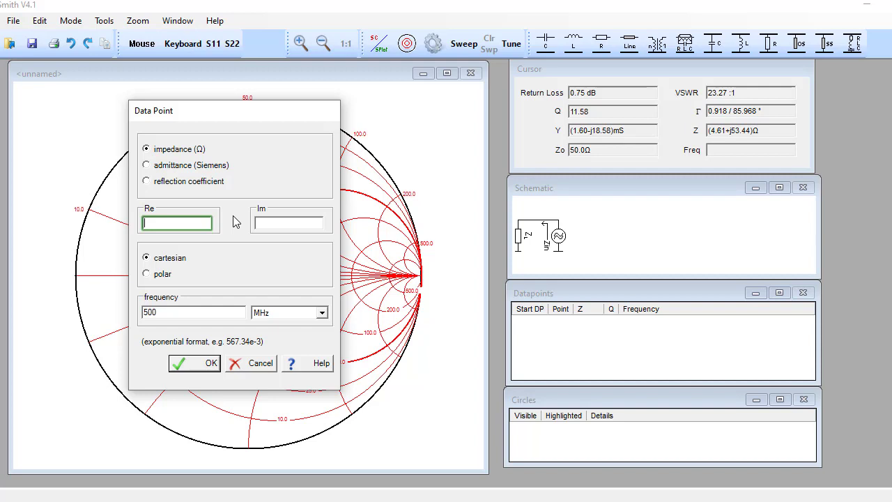
{"action": "type", "text": "40"}
{"action": "left_click", "coordinate": [275, 224]}
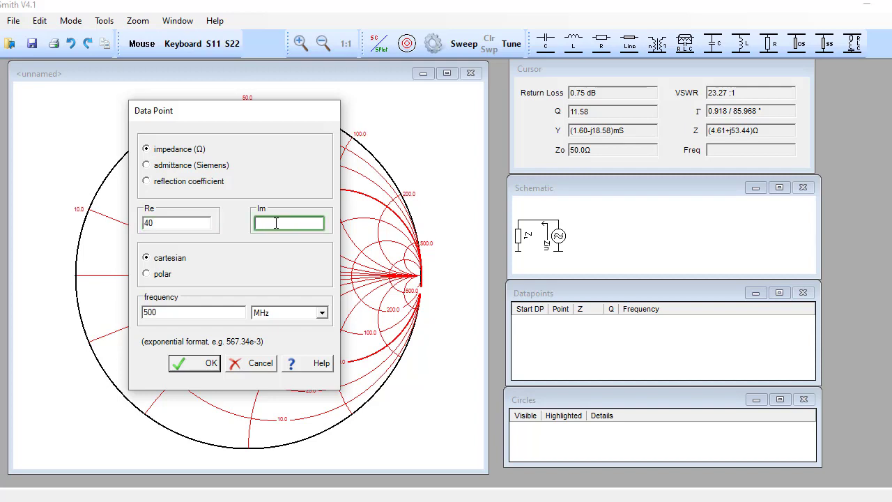
{"action": "type", "text": "0"}
{"action": "left_click", "coordinate": [208, 364]}
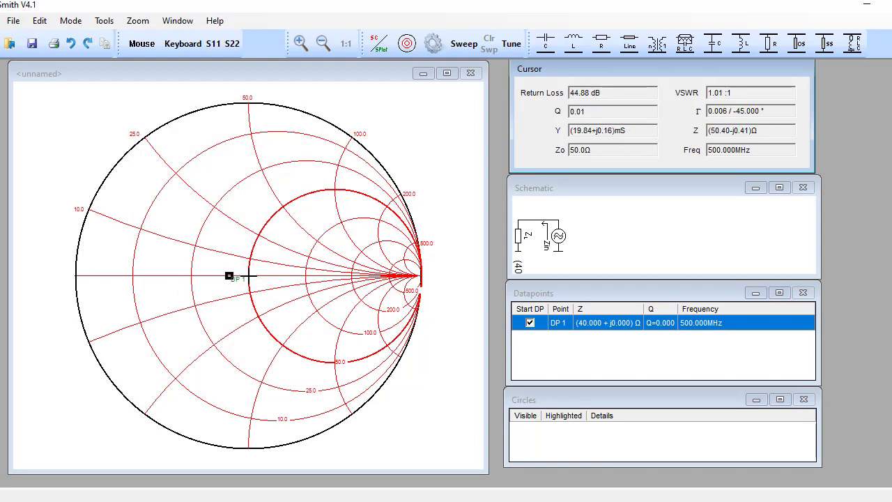
Add an impedance data point of 60 + j0 Ω at 500 MHz and make it the start data point
{"action": "left_click", "coordinate": [184, 45]}
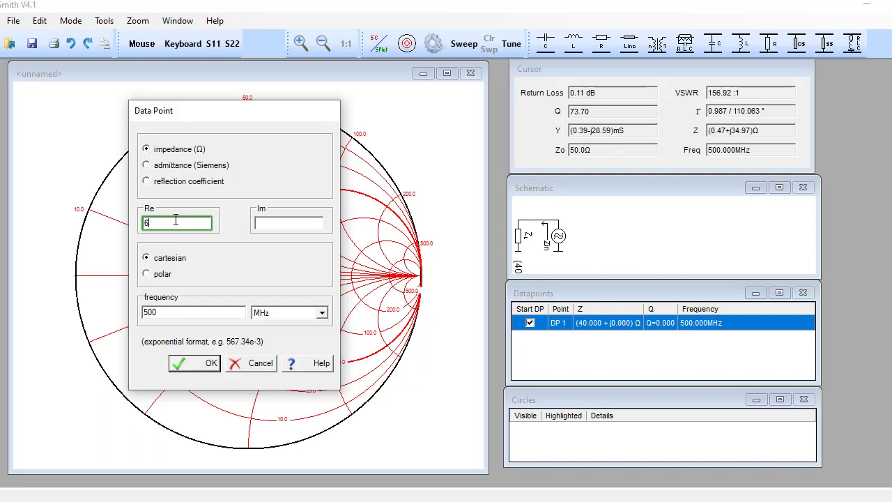
{"action": "left_click", "coordinate": [273, 224]}
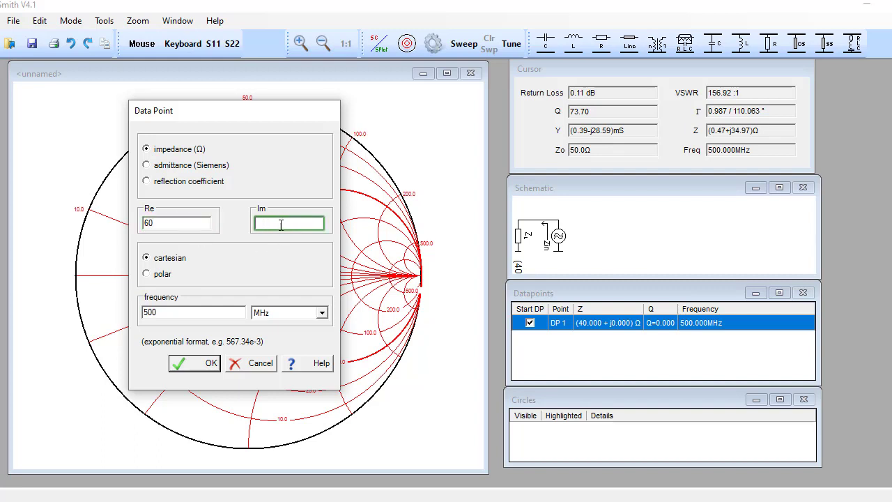
{"action": "left_click", "coordinate": [211, 363]}
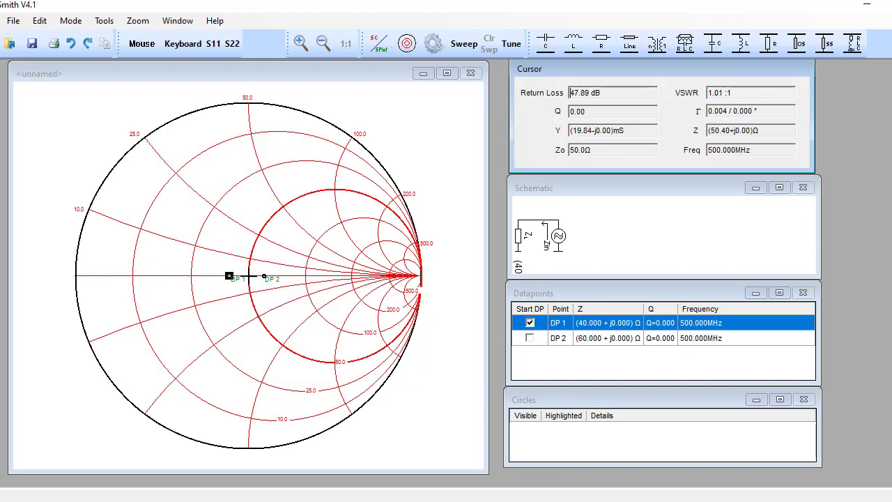
{"action": "left_click", "coordinate": [530, 338]}
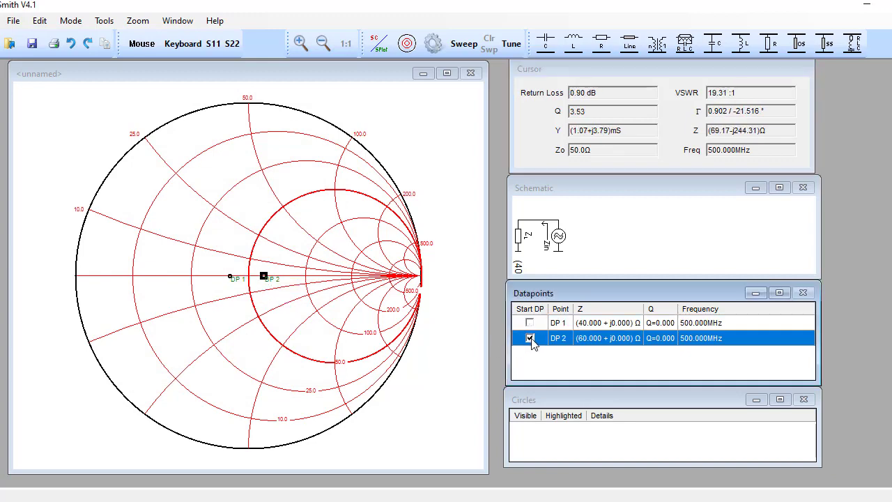
Add an impedance data point of 0 + j50 Ω at 500 MHz and make it the start data point
{"action": "left_click", "coordinate": [181, 45]}
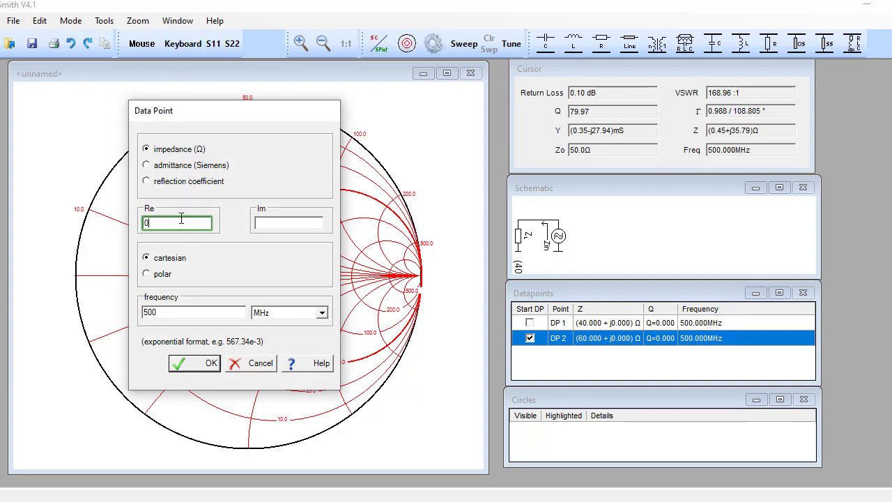
{"action": "left_click", "coordinate": [270, 221]}
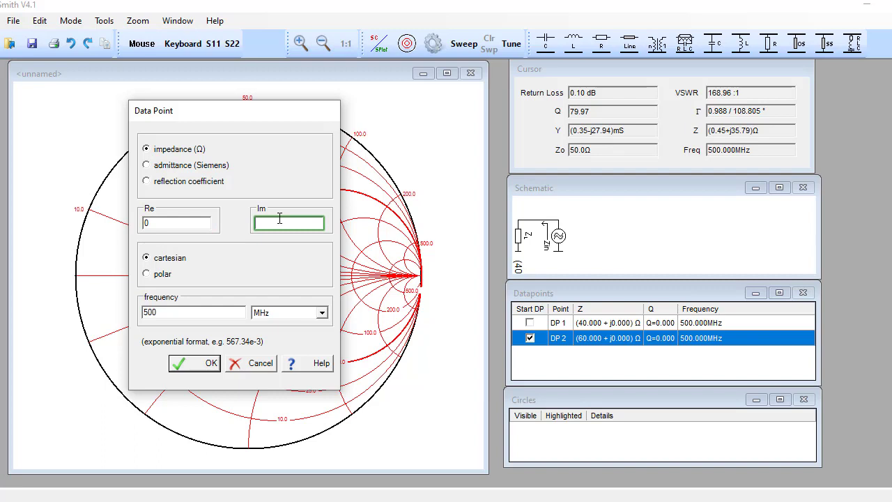
{"action": "type", "text": "50"}
{"action": "left_click", "coordinate": [210, 363]}
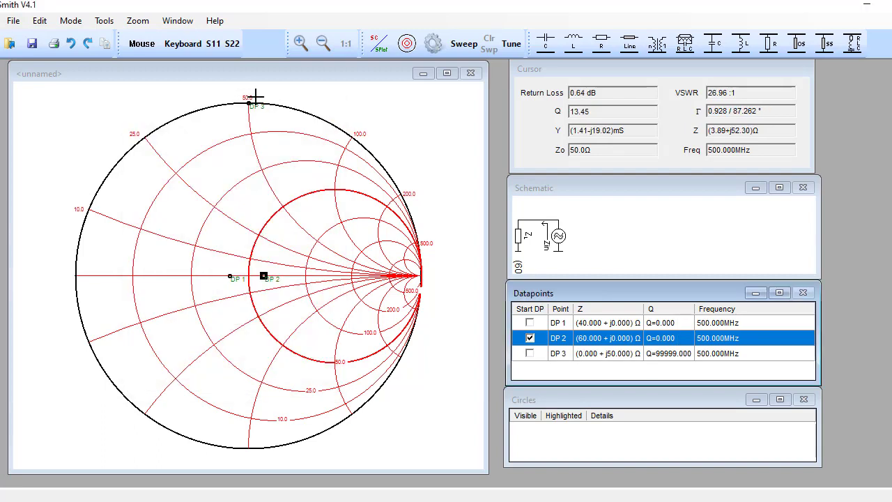
{"action": "left_click", "coordinate": [530, 354]}
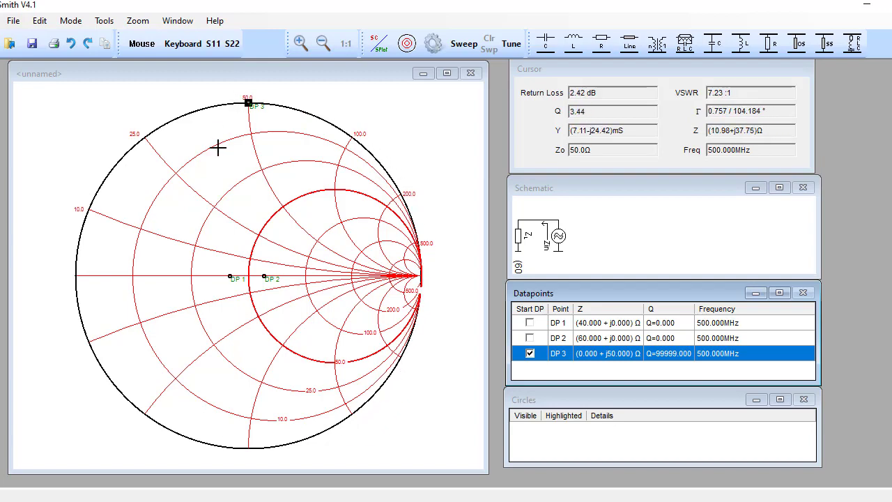
Add an impedance data point of 0 - j50 Ω at 500 MHz and make it the start data point
{"action": "left_click", "coordinate": [185, 44]}
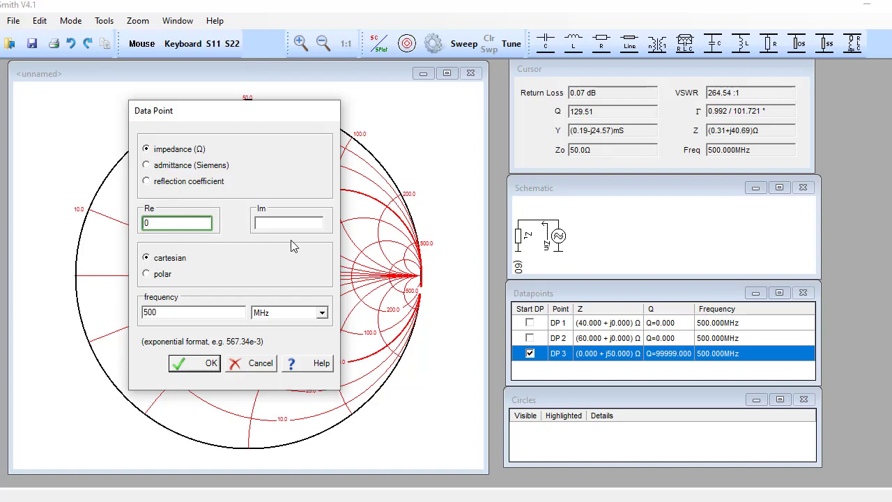
{"action": "left_click", "coordinate": [278, 223]}
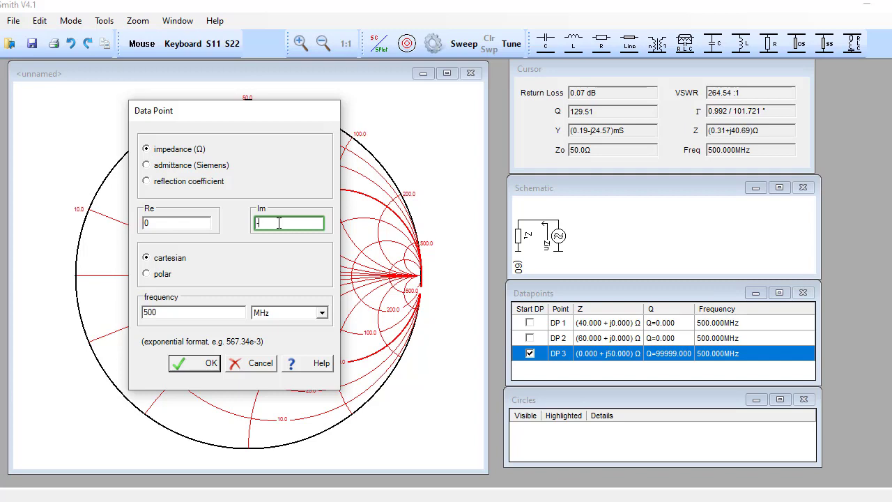
{"action": "left_click", "coordinate": [216, 362]}
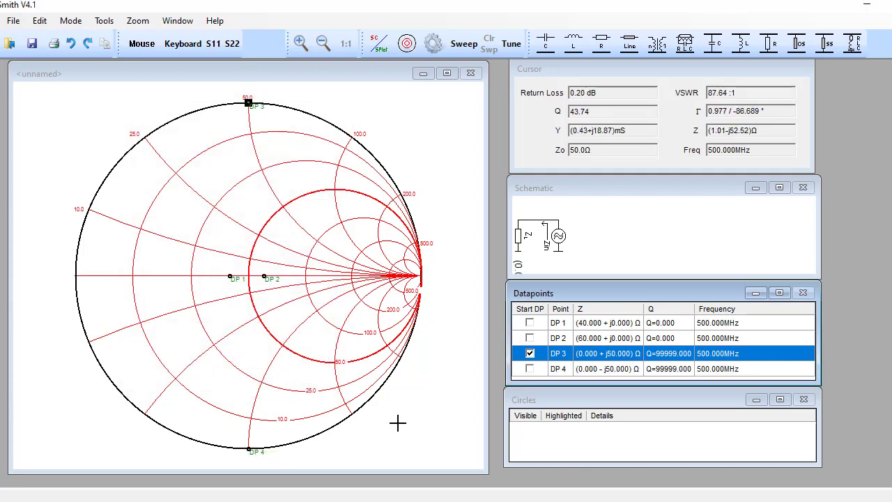
{"action": "left_click", "coordinate": [251, 452]}
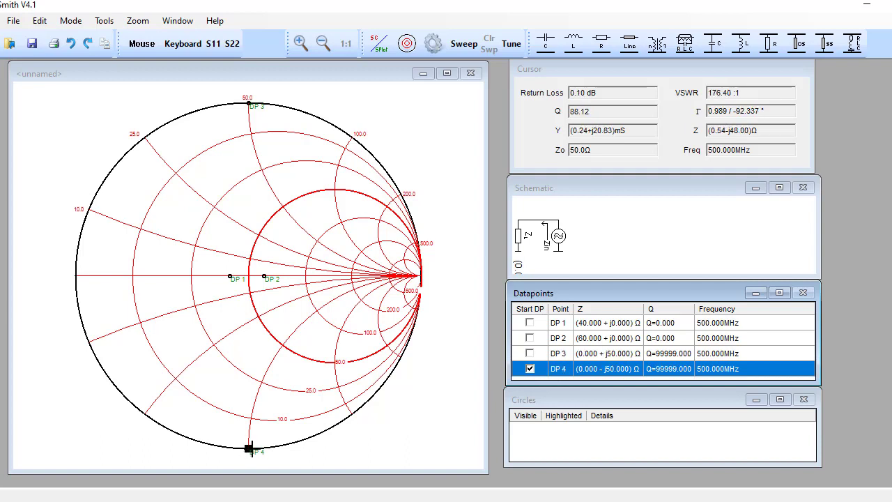
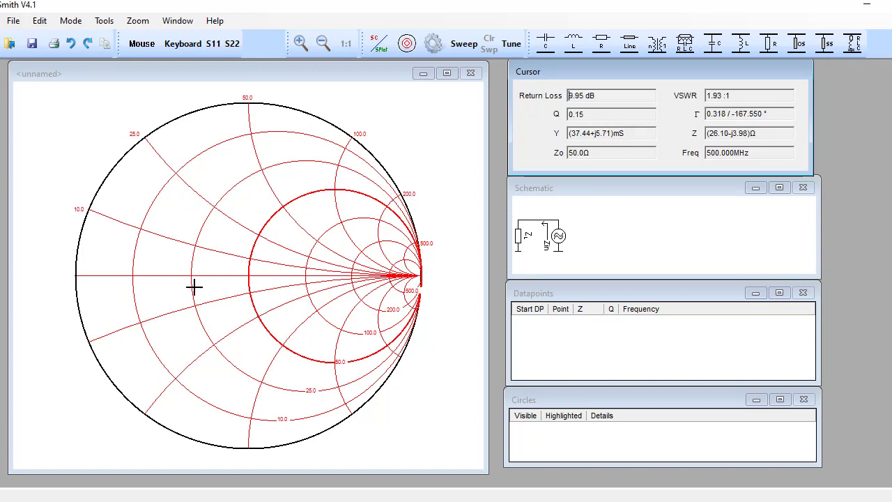
Move the Cursor window over the chart to read impedances there, and return it above the Schematic window
{"action": "left_click_drag", "start_coordinate": [621, 72], "coordinate": [274, 80]}
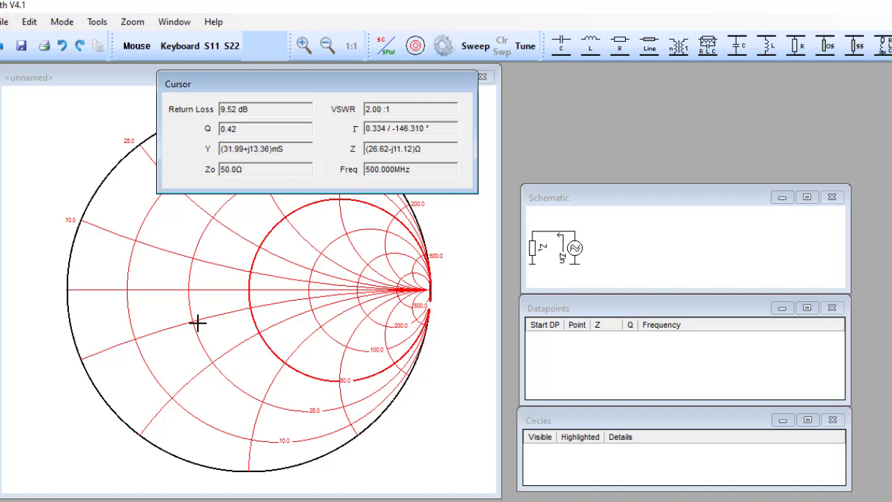
{"action": "left_click_drag", "start_coordinate": [269, 82], "coordinate": [629, 71]}
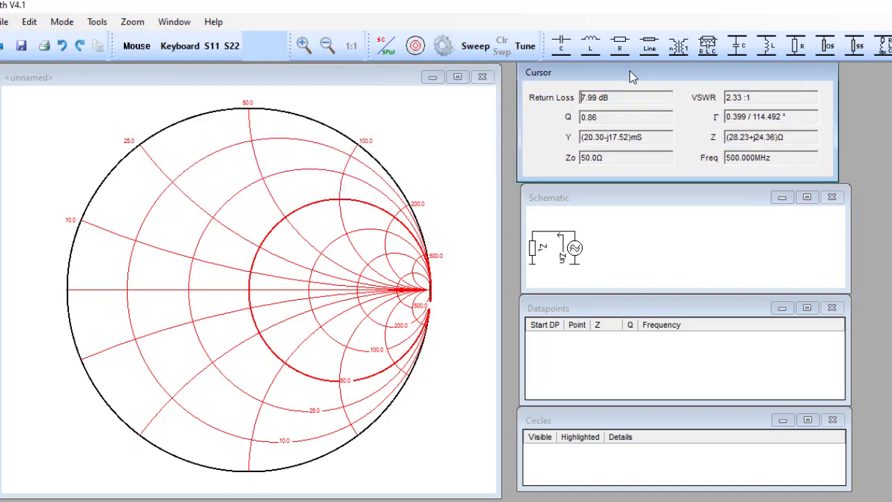
Add an impedance data point of 25 - j10 Ω at 500 MHz
{"action": "left_click", "coordinate": [171, 49]}
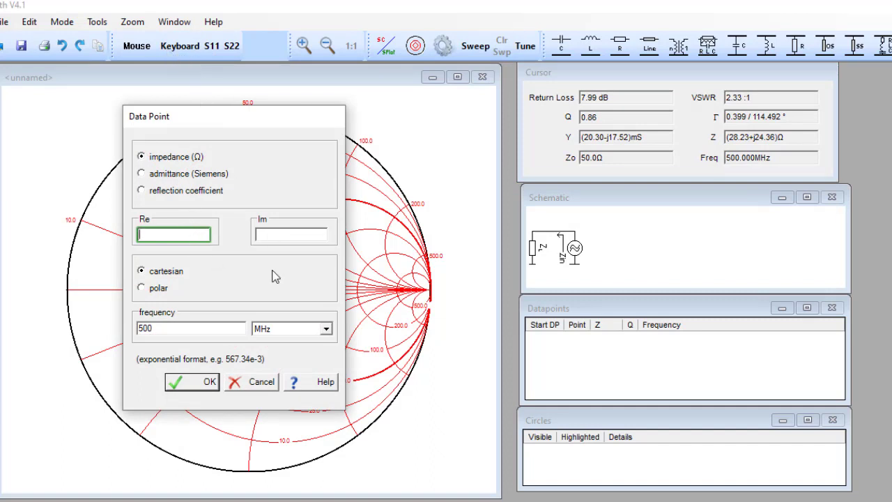
{"action": "left_click", "coordinate": [281, 238]}
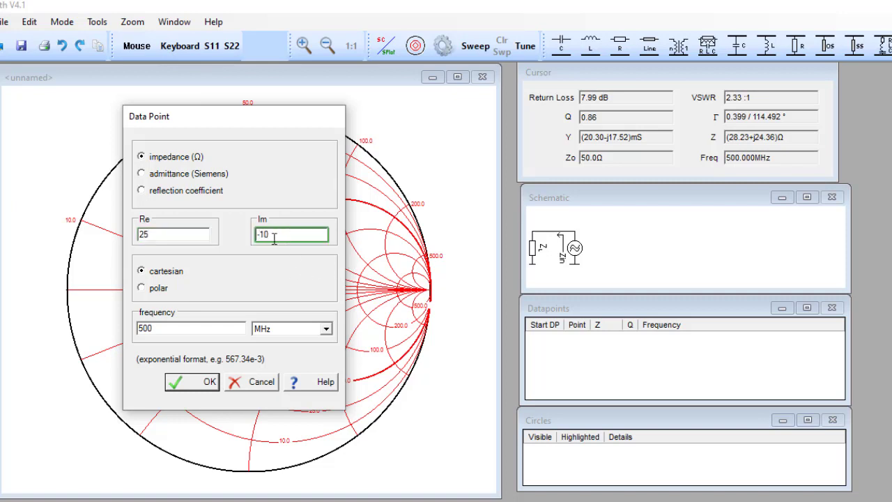
{"action": "left_click", "coordinate": [206, 381]}
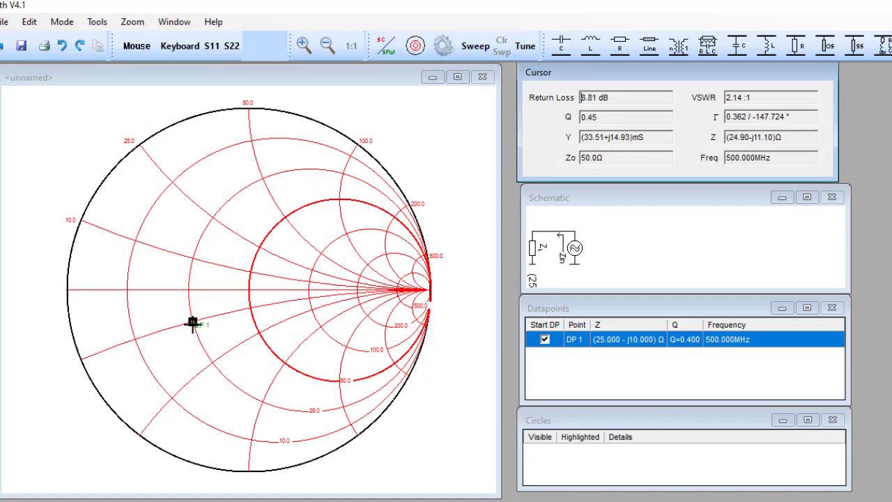
{"action": "mouse_move", "coordinate": [193, 323]}
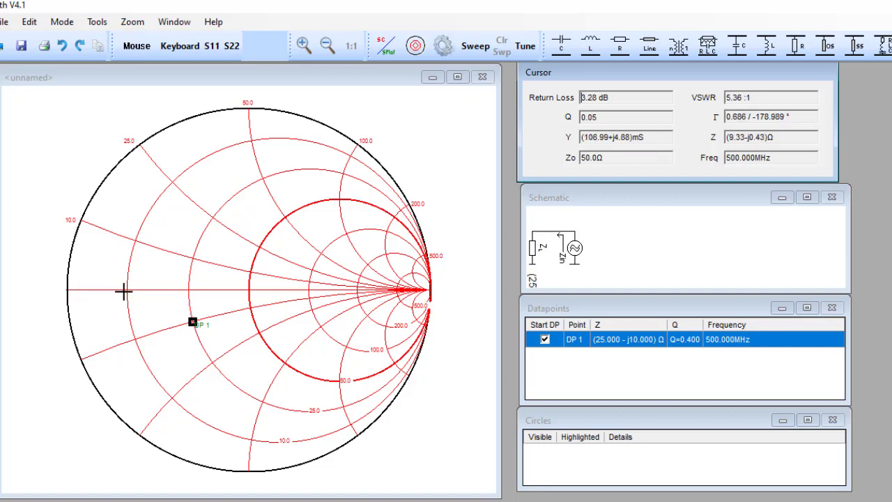
Add an impedance data point of 10 + j25 Ω at 500 MHz and make it the start data point
{"action": "left_click_drag", "start_coordinate": [682, 73], "coordinate": [486, 88]}
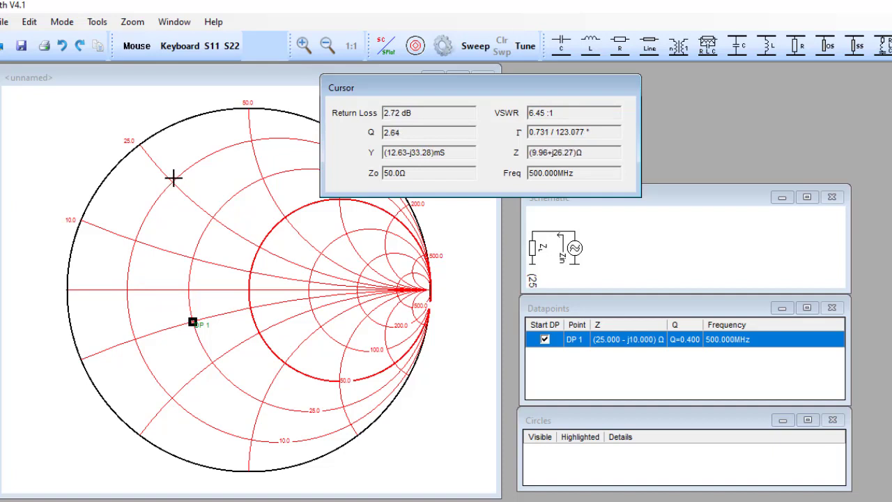
{"action": "left_click", "coordinate": [182, 50]}
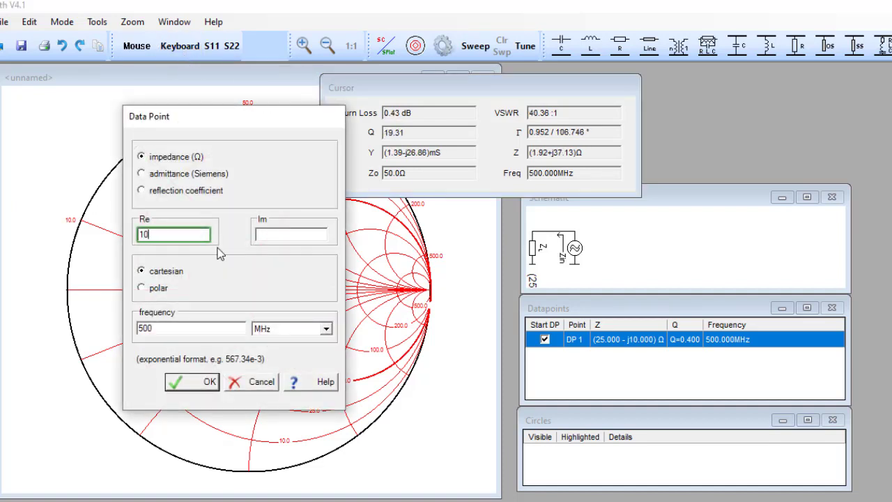
{"action": "left_click", "coordinate": [294, 235]}
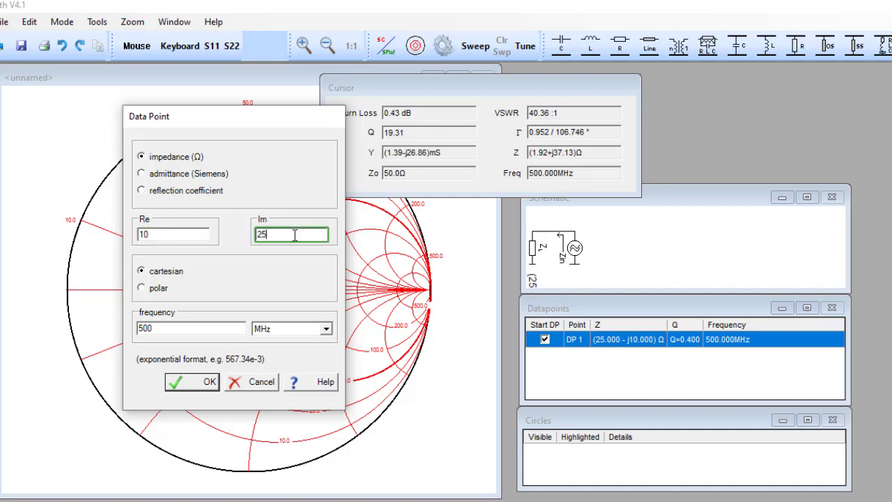
{"action": "left_click", "coordinate": [206, 383]}
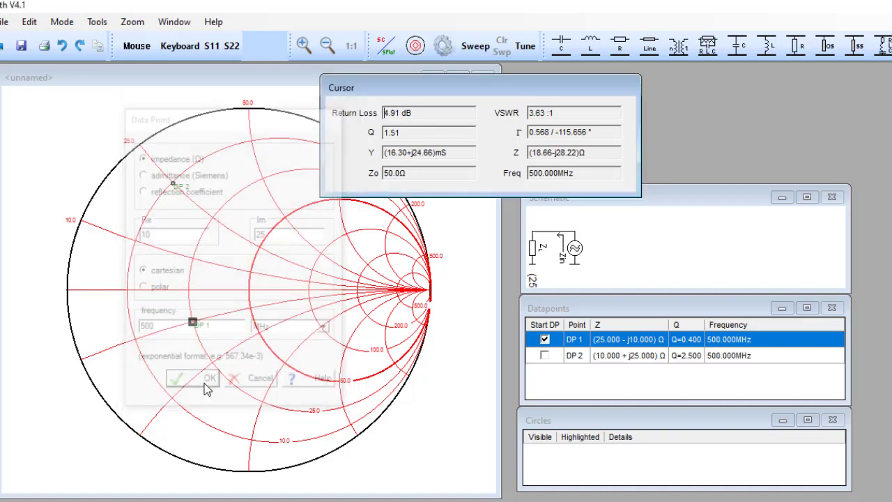
{"action": "left_click", "coordinate": [545, 355]}
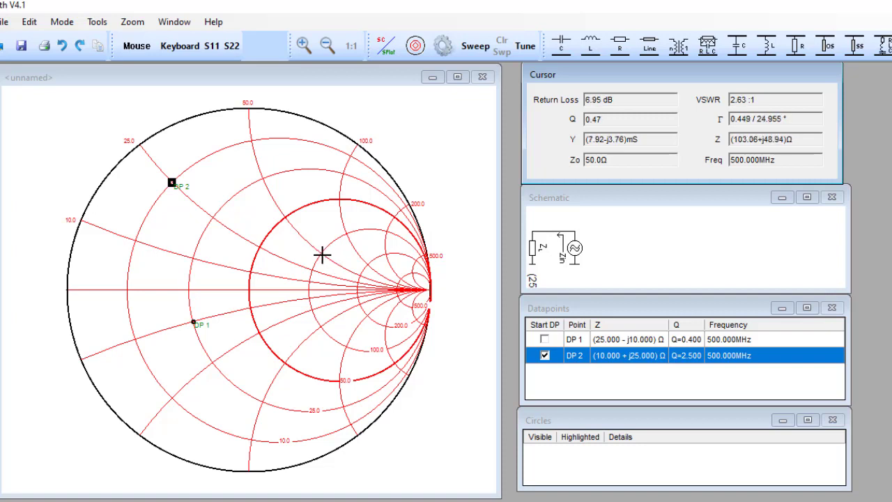
Add an impedance data point of 100 + j50 Ω at 500 MHz and make it the start data point
{"action": "left_click", "coordinate": [180, 47]}
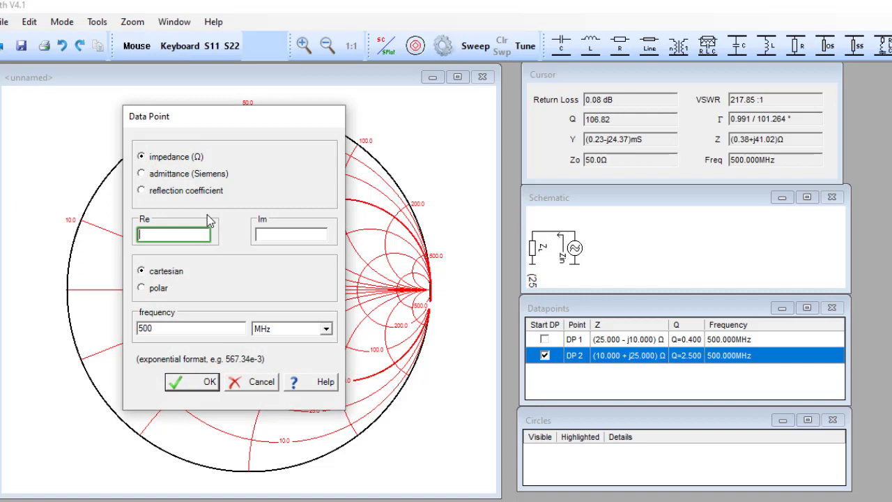
{"action": "left_click", "coordinate": [278, 237]}
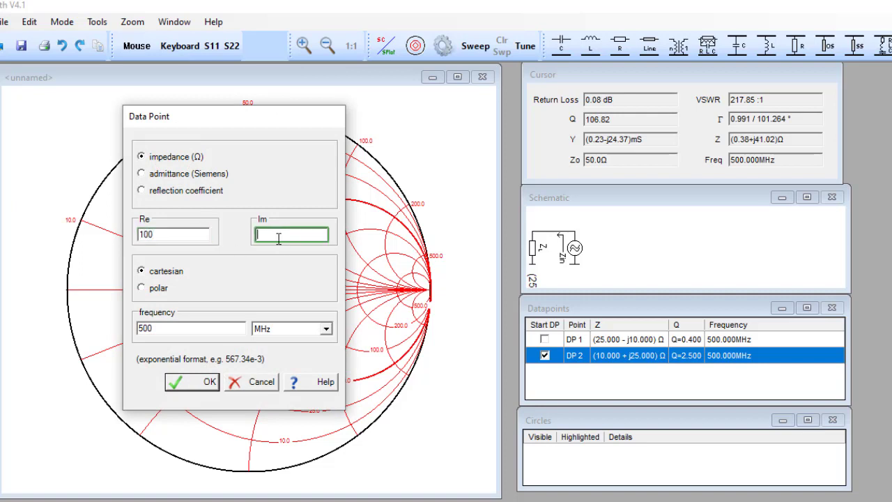
{"action": "left_click", "coordinate": [200, 382]}
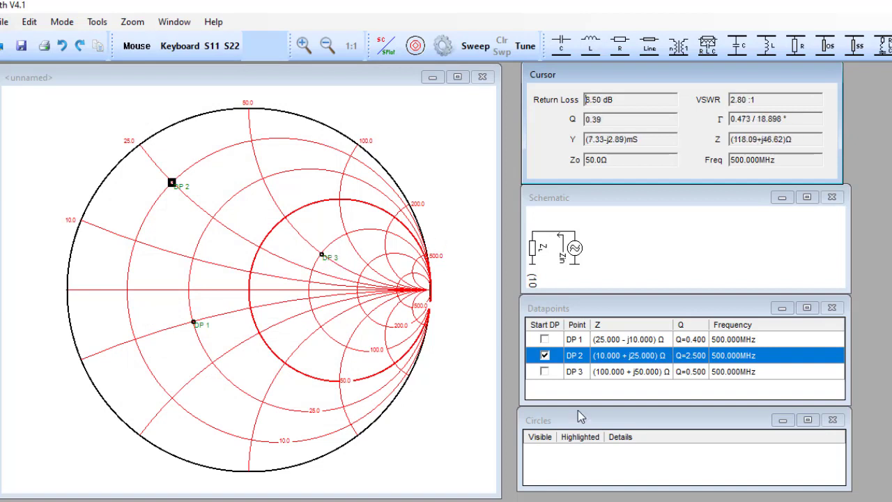
{"action": "left_click", "coordinate": [544, 371]}
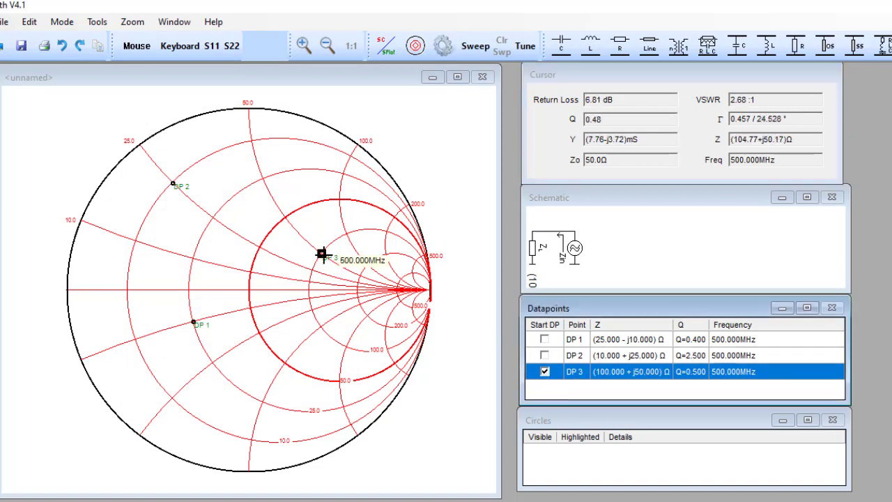
Move the Cursor window over the chart to read impedances there, and return it beside the chart
{"action": "left_click_drag", "start_coordinate": [665, 68], "coordinate": [677, 73]}
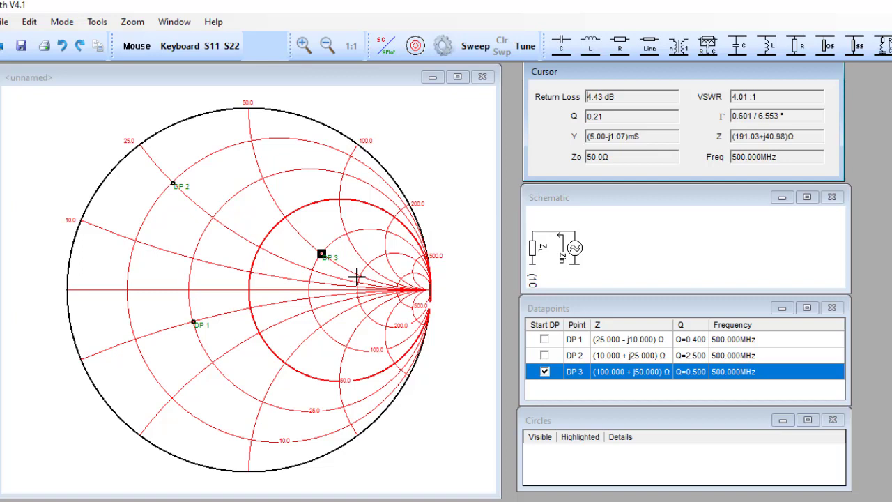
{"action": "left_click_drag", "start_coordinate": [606, 71], "coordinate": [246, 113]}
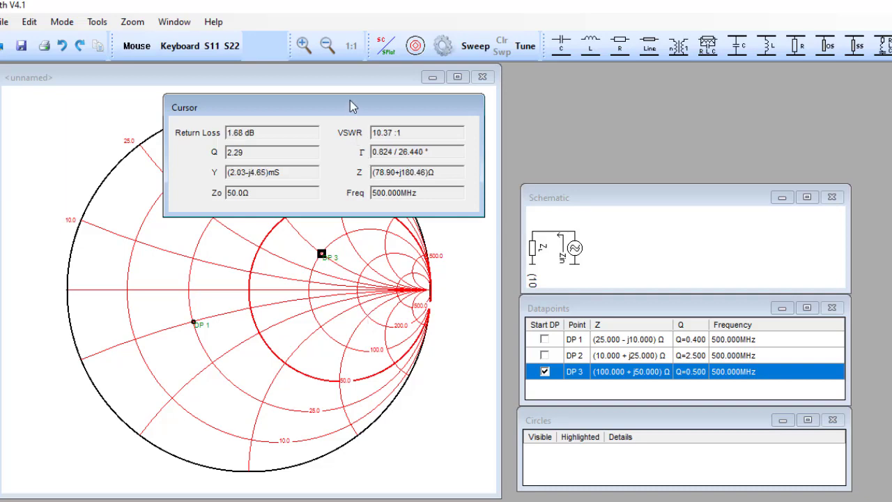
{"action": "left_click_drag", "start_coordinate": [353, 105], "coordinate": [734, 97]}
Add an impedance data point of 200 - j100 Ω at 500 MHz and make it the start data point
{"action": "left_click", "coordinate": [177, 45]}
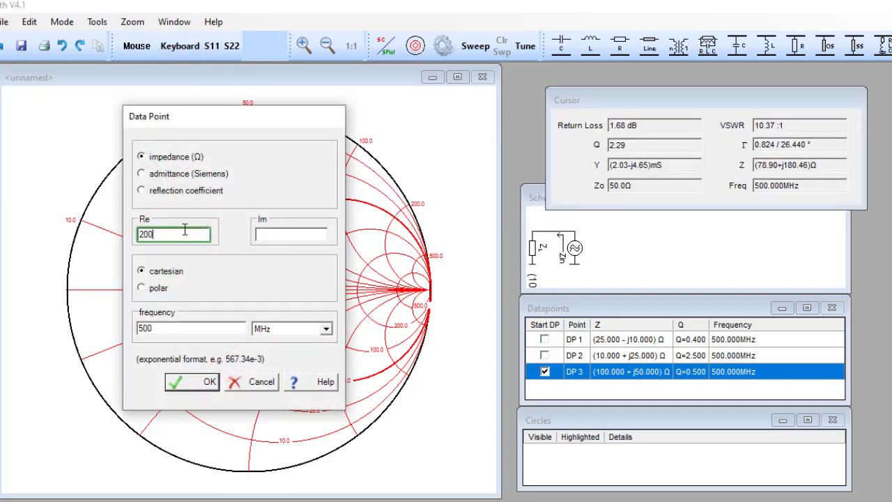
{"action": "left_click", "coordinate": [268, 234]}
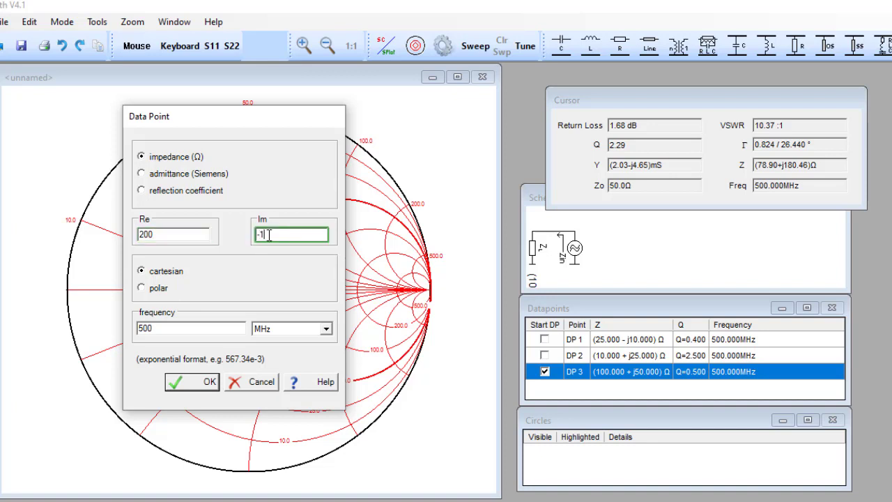
{"action": "left_click", "coordinate": [207, 382]}
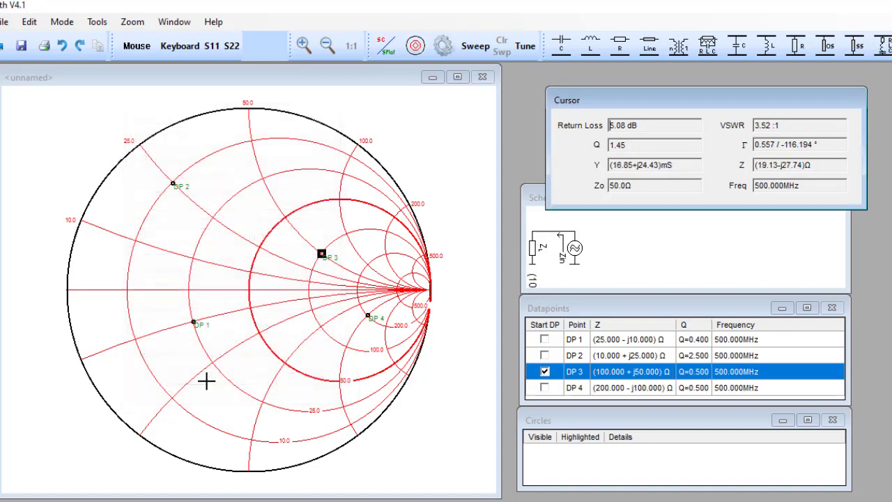
{"action": "left_click", "coordinate": [368, 317]}
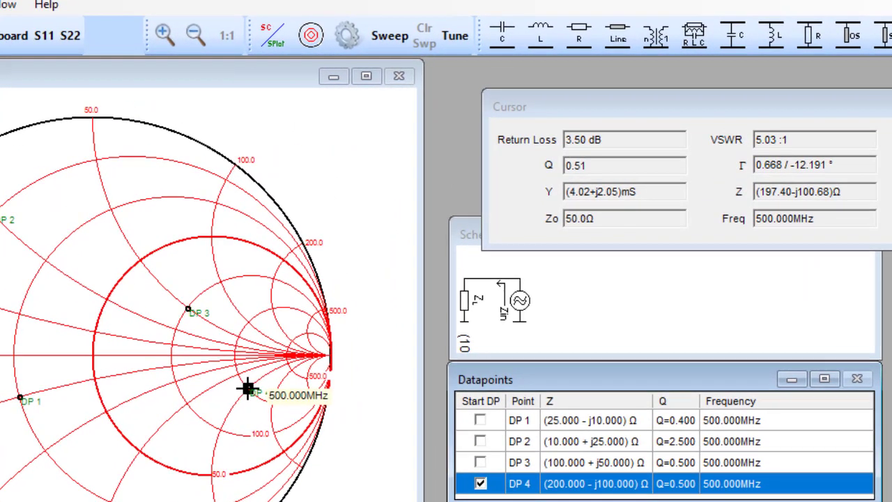